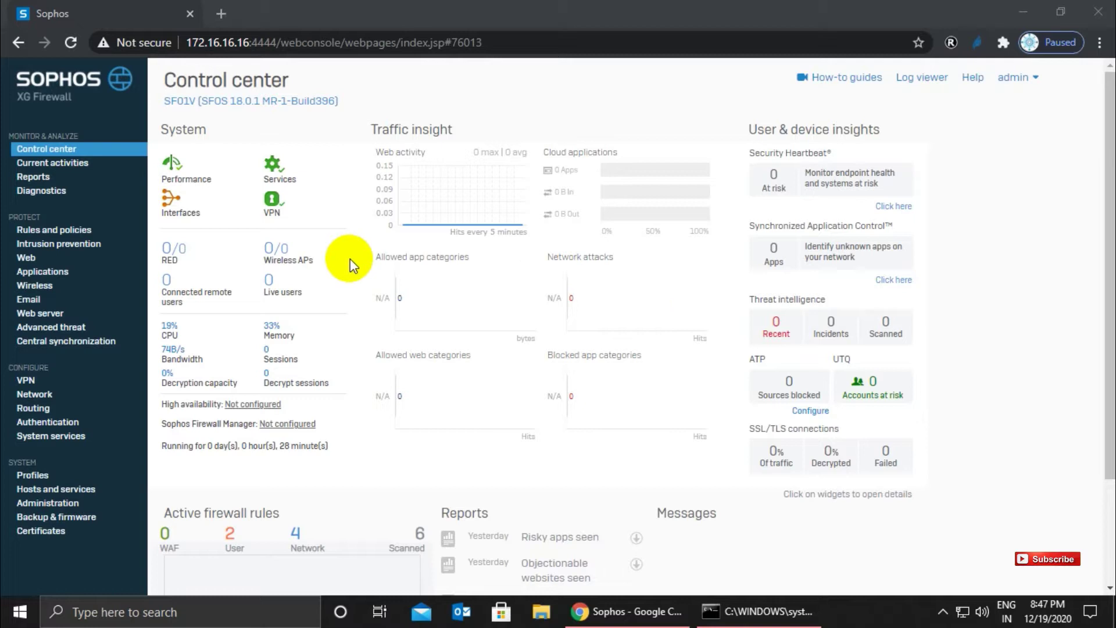
Start a new firewall rule with the Server access assistant (DNAT) and specify 172.16.16.32 as the internal server IP.
{"action": "left_click", "coordinate": [60, 231]}
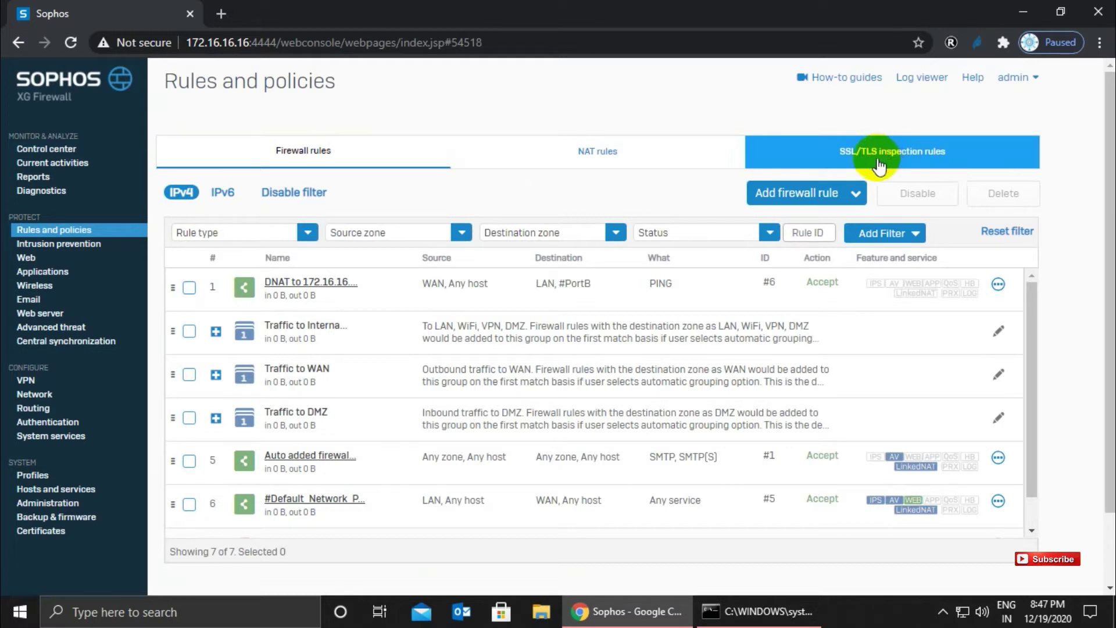
{"action": "left_click", "coordinate": [808, 206]}
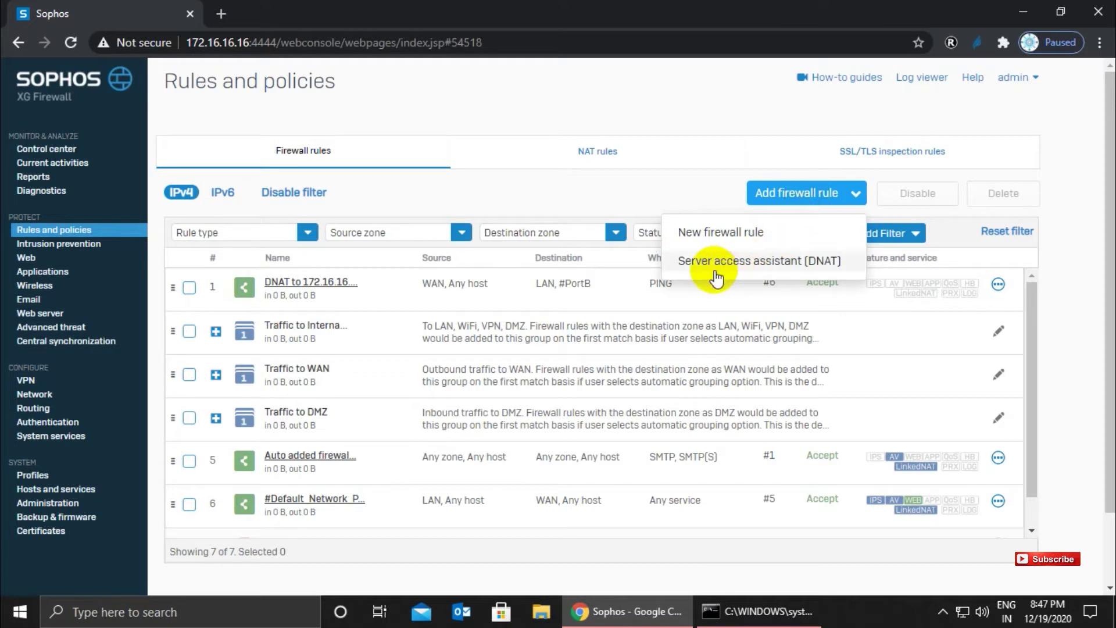
{"action": "left_click", "coordinate": [826, 263]}
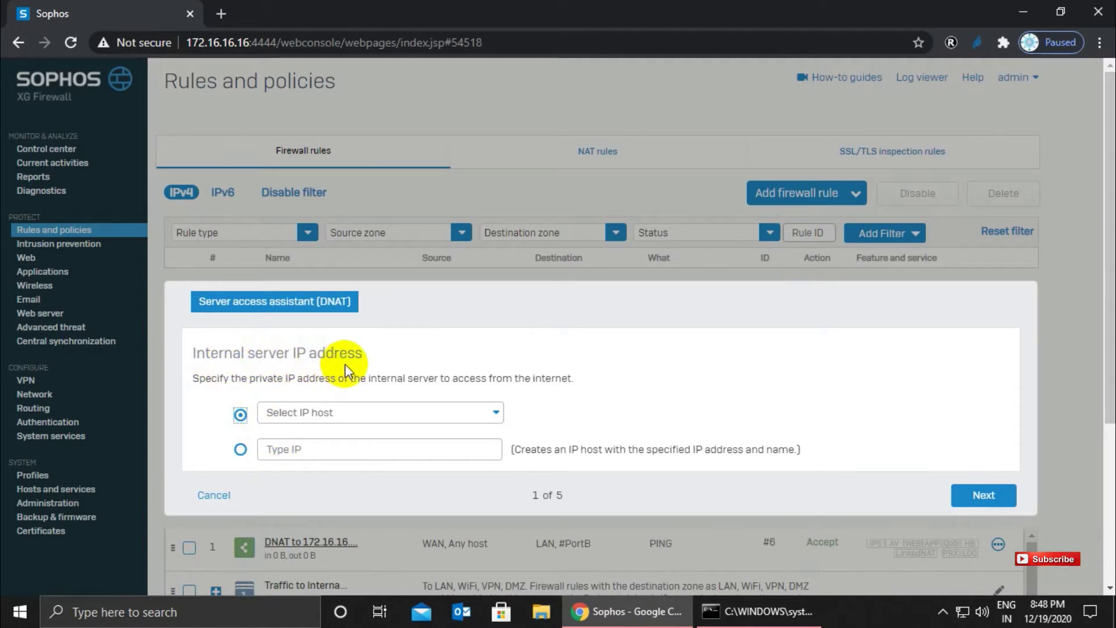
{"action": "left_click", "coordinate": [239, 450]}
{"action": "left_click", "coordinate": [287, 449]}
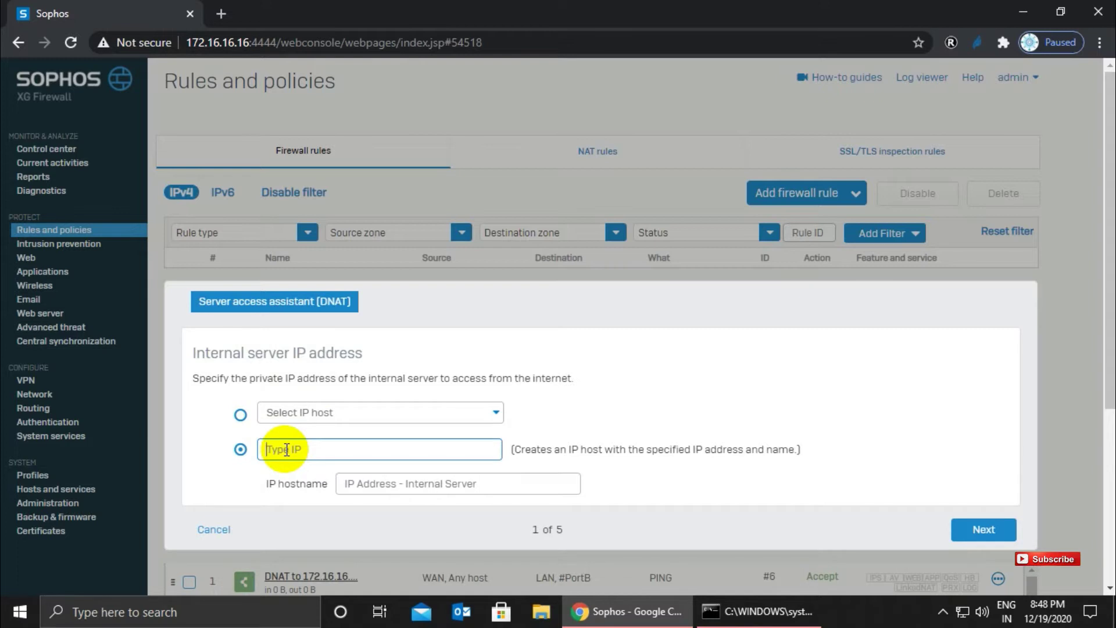
{"action": "type", "text": "172.16.16.32"}
Name the internal server's IP host Webserver and continue to the public IP address settings.
{"action": "left_click", "coordinate": [347, 483]}
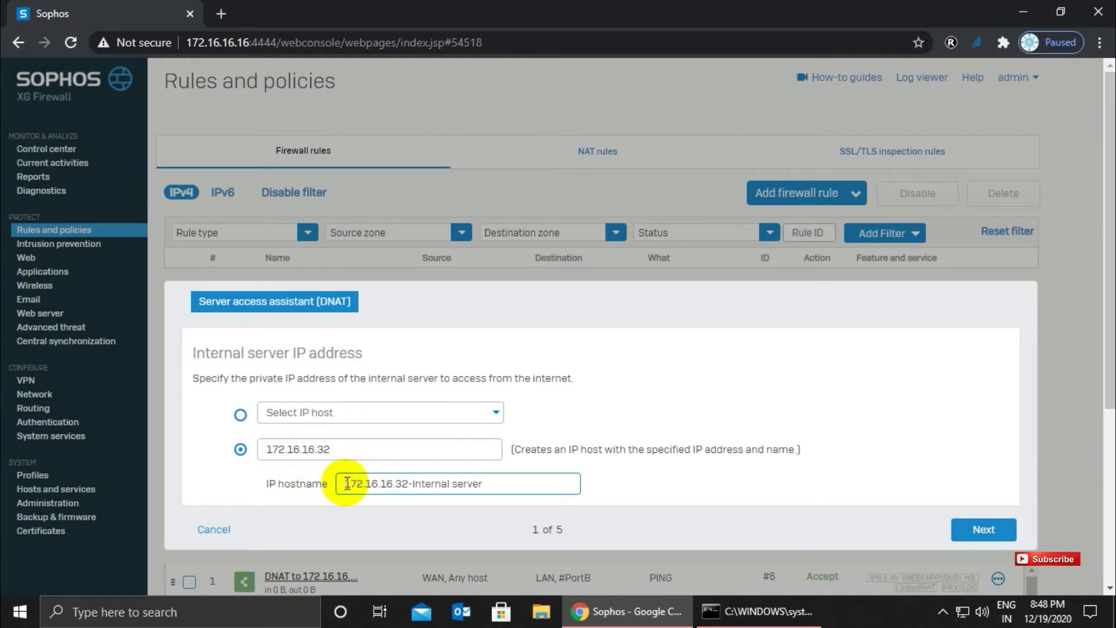
{"action": "left_click", "coordinate": [477, 483]}
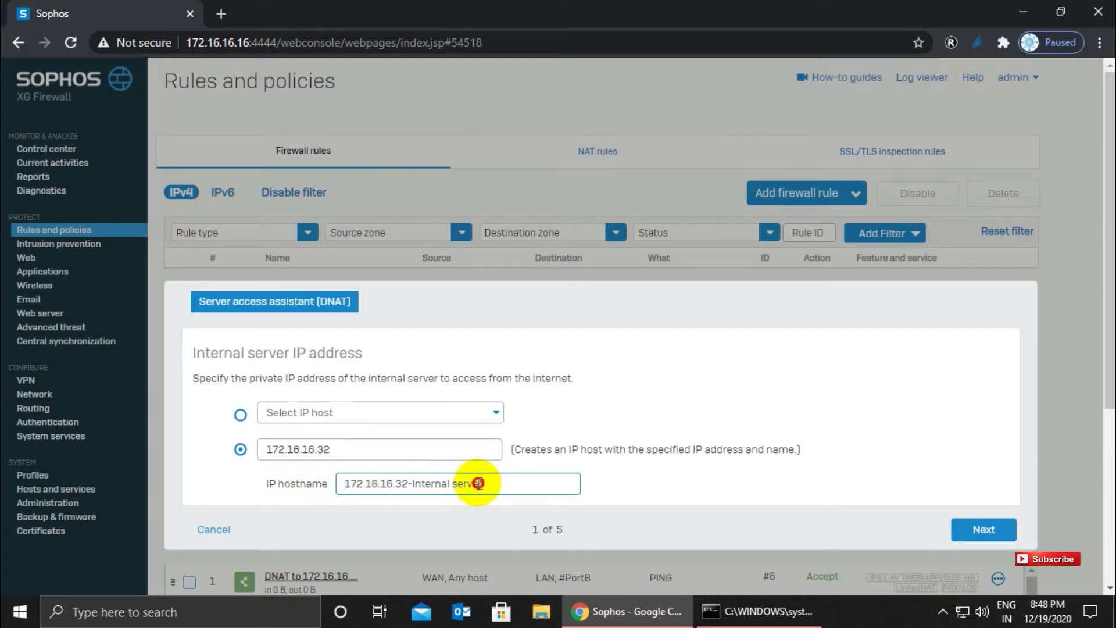
{"action": "left_click_drag", "start_coordinate": [478, 483], "coordinate": [312, 484]}
{"action": "type", "text": "r"}
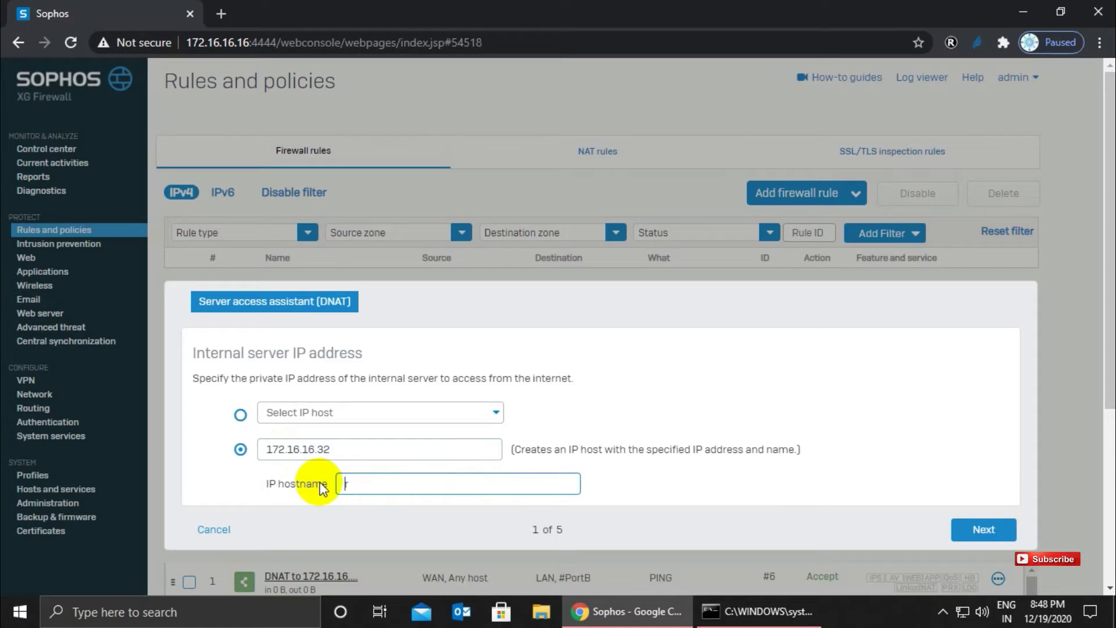
{"action": "type", "text": "Web"}
{"action": "key", "text": "BackSpace"}
{"action": "key", "text": "BackSpace"}
{"action": "key", "text": "BackSpace"}
{"action": "key", "text": "BackSpace"}
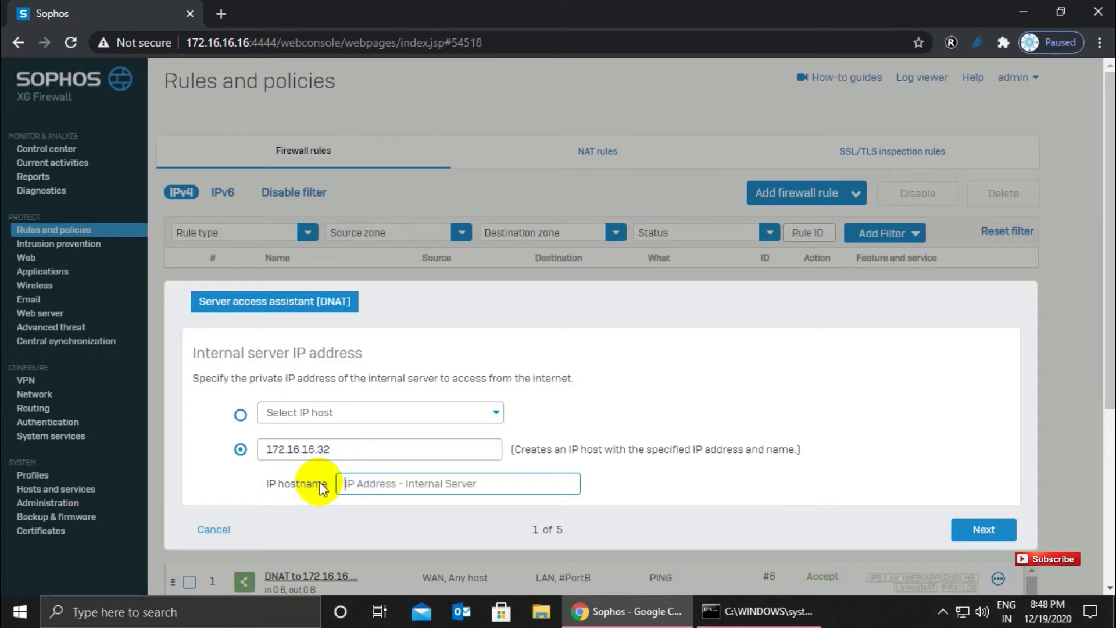
{"action": "type", "text": "Webs"}
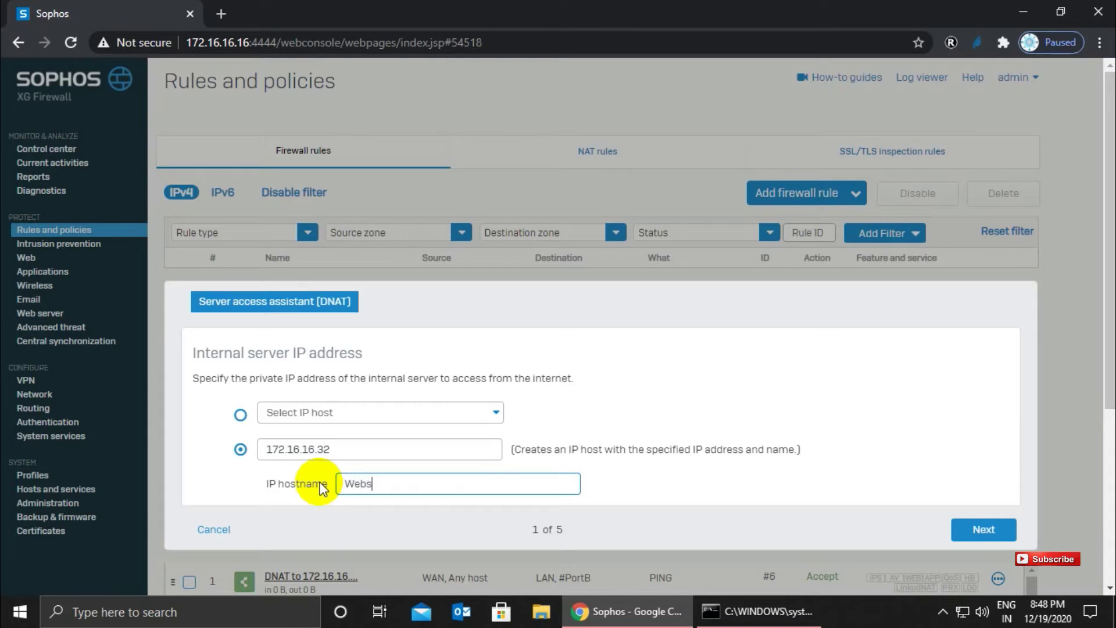
{"action": "type", "text": "erver"}
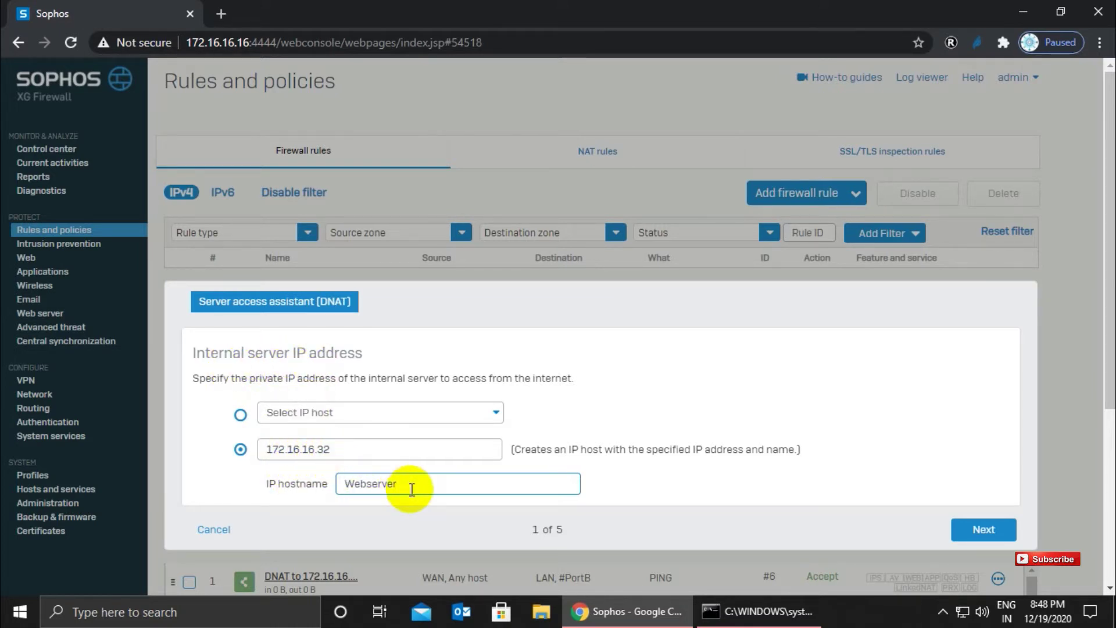
{"action": "left_click", "coordinate": [982, 529]}
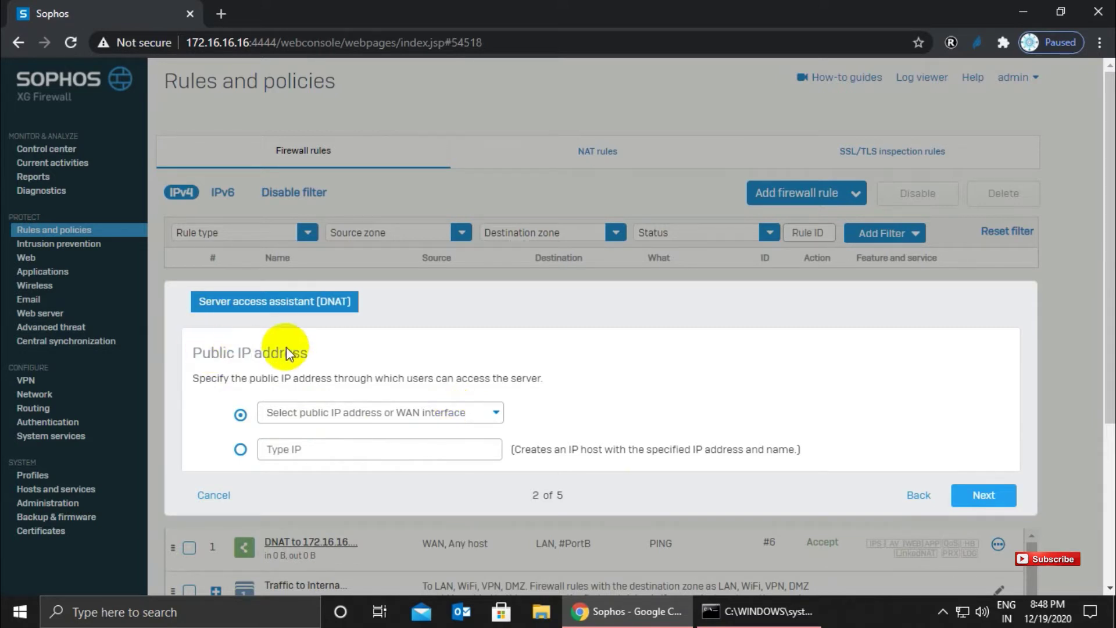
Choose the #PortB WAN interface as the public IP address for reaching the server and continue to the services.
{"action": "left_click", "coordinate": [363, 418]}
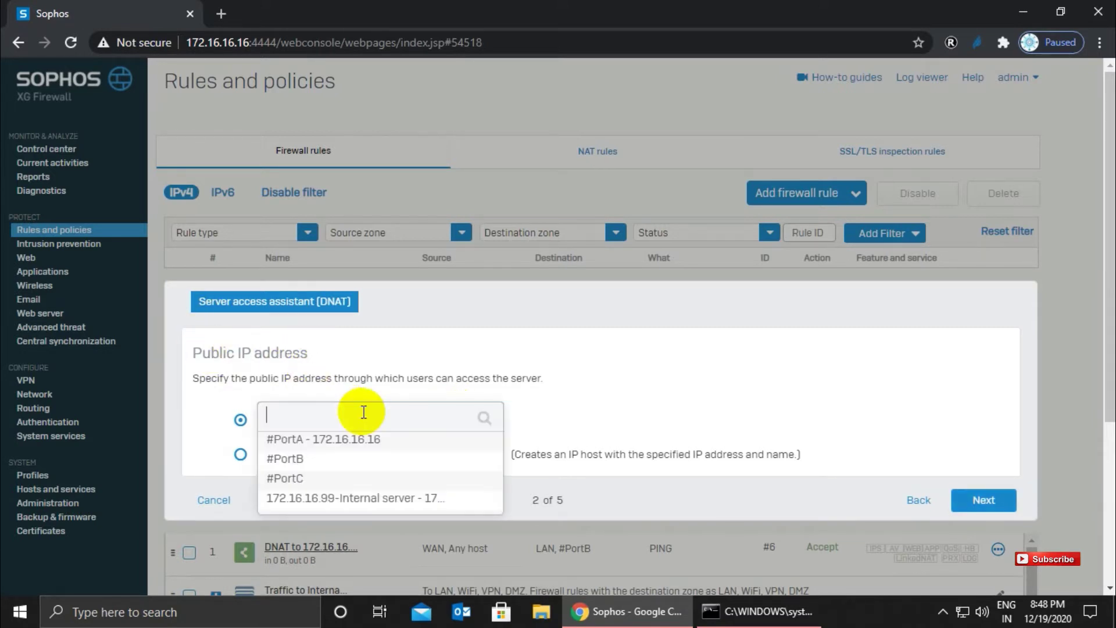
{"action": "left_click", "coordinate": [279, 465]}
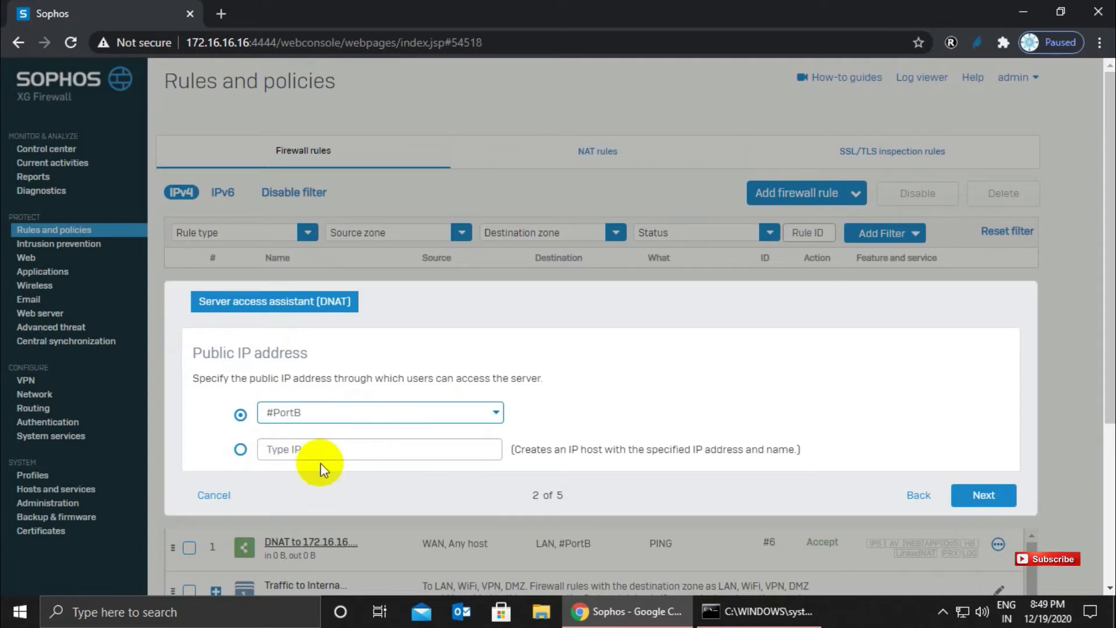
{"action": "left_click", "coordinate": [967, 496]}
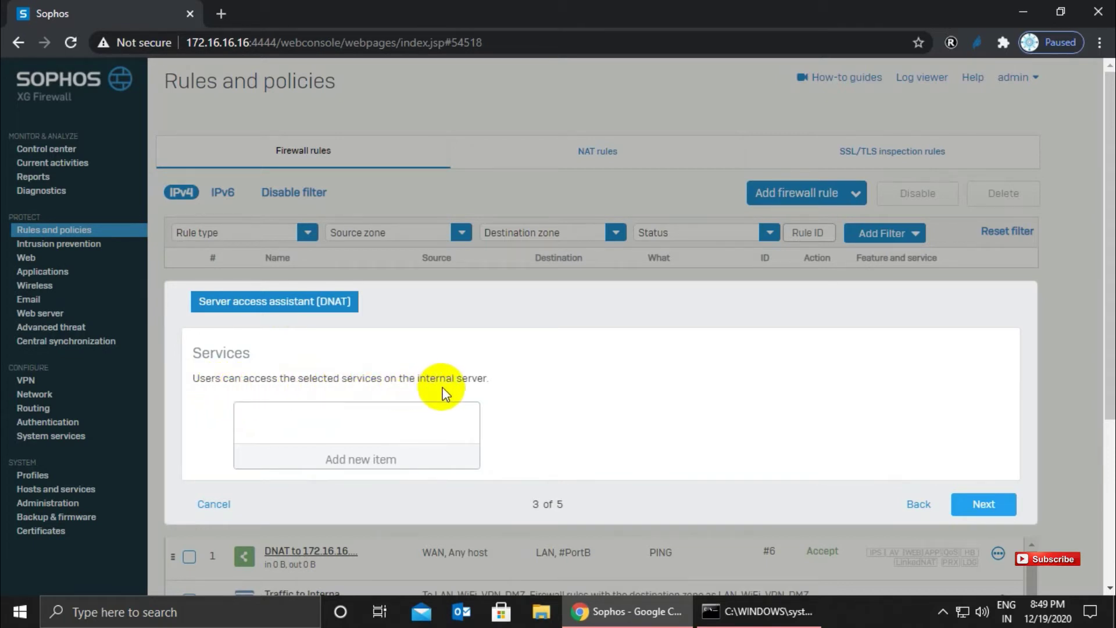
Add HTTPS and PING as the services users can access on the internal server, and continue to the external sources.
{"action": "left_click", "coordinate": [368, 459]}
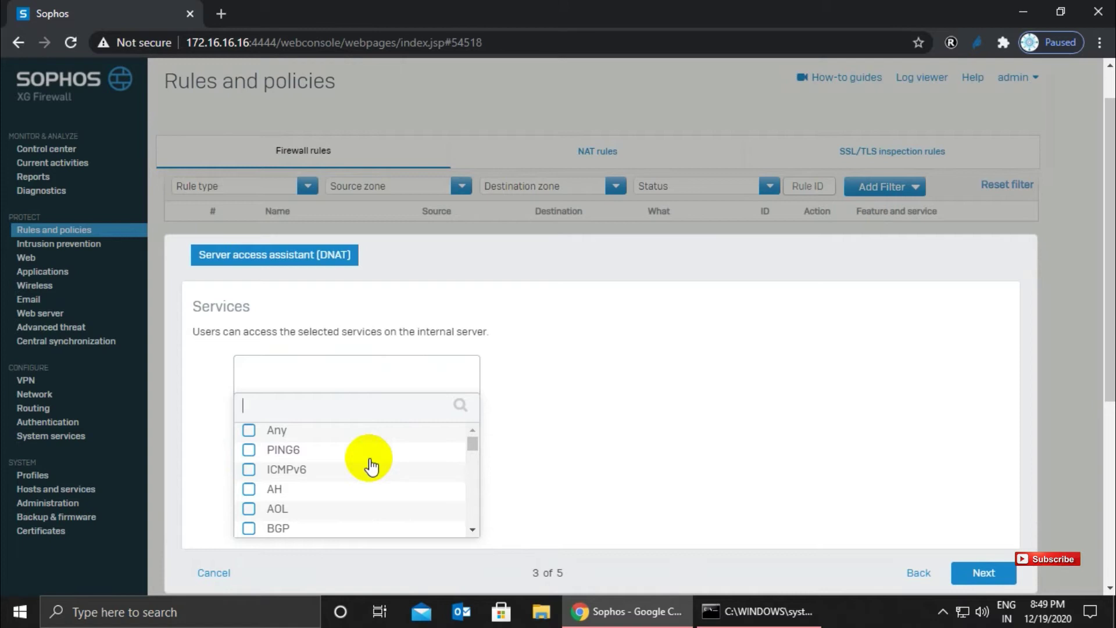
{"action": "type", "text": "htt"}
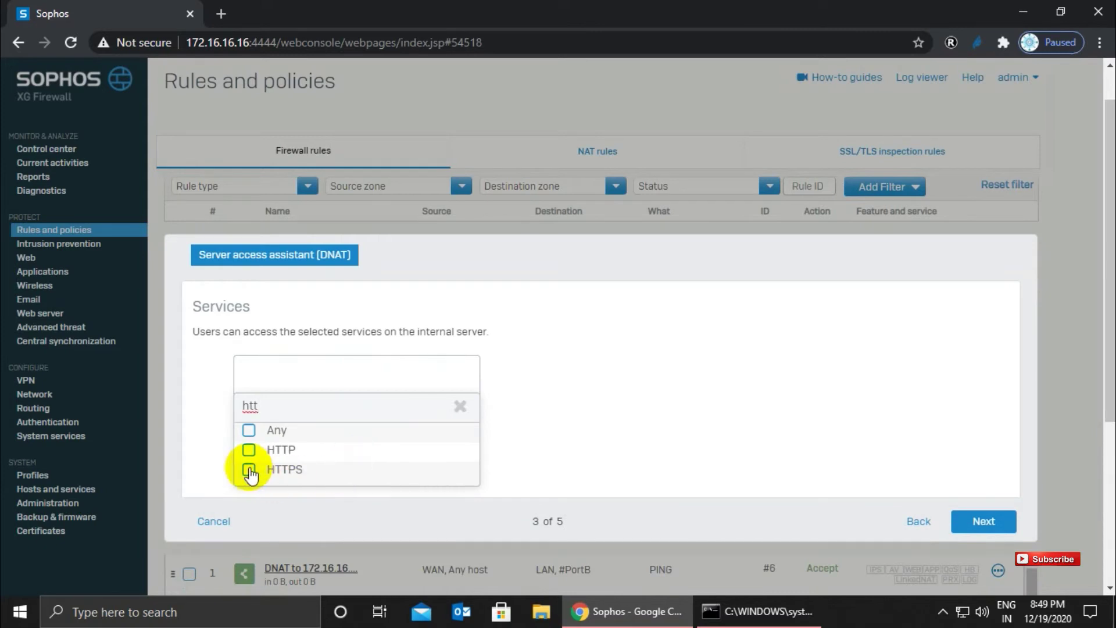
{"action": "left_click", "coordinate": [249, 470]}
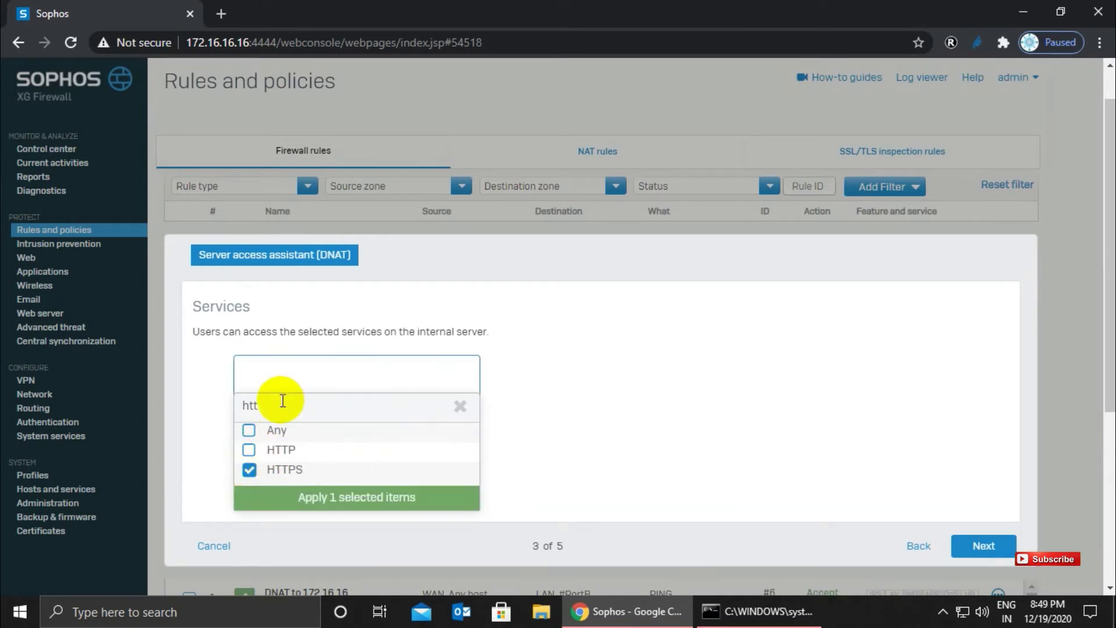
{"action": "key", "text": "BackSpace"}
{"action": "key", "text": "BackSpace"}
{"action": "key", "text": "BackSpace"}
{"action": "type", "text": "ping"}
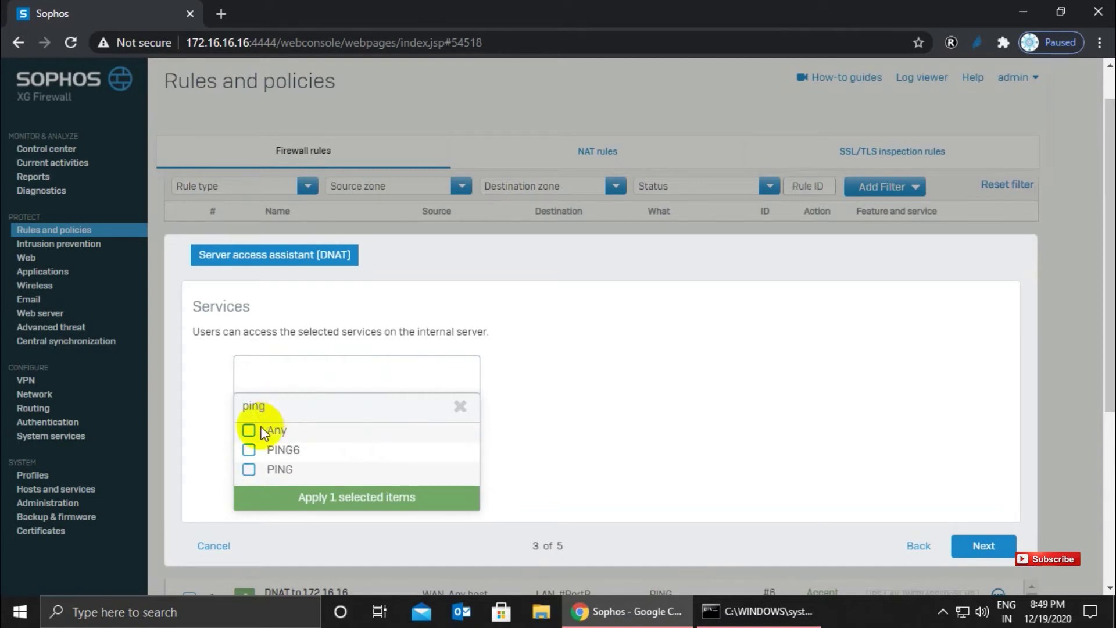
{"action": "left_click", "coordinate": [248, 470]}
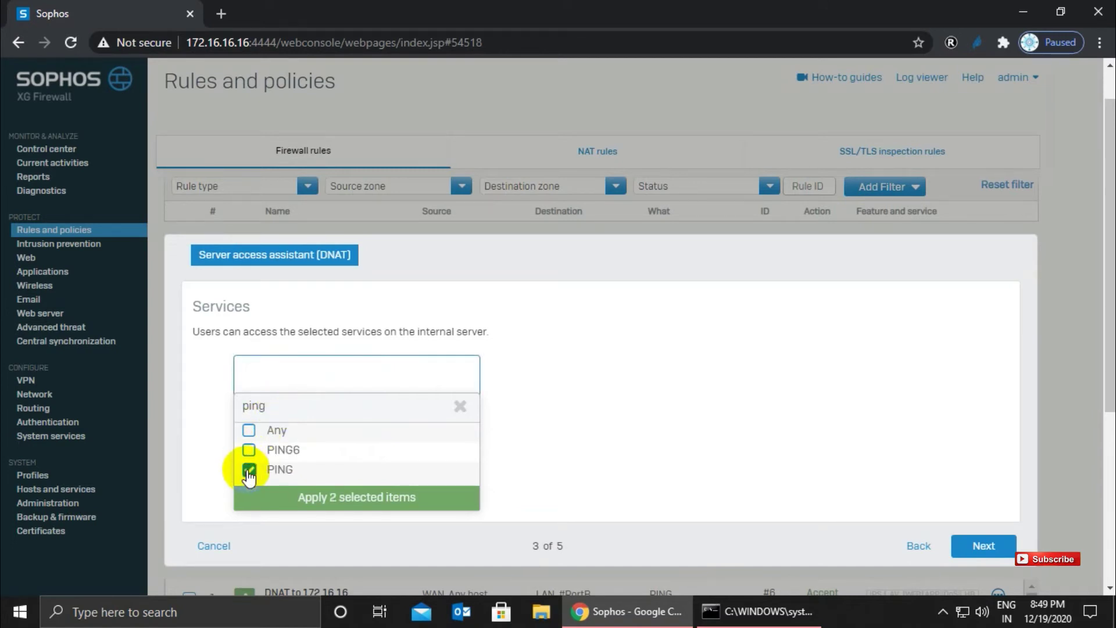
{"action": "left_click", "coordinate": [335, 495]}
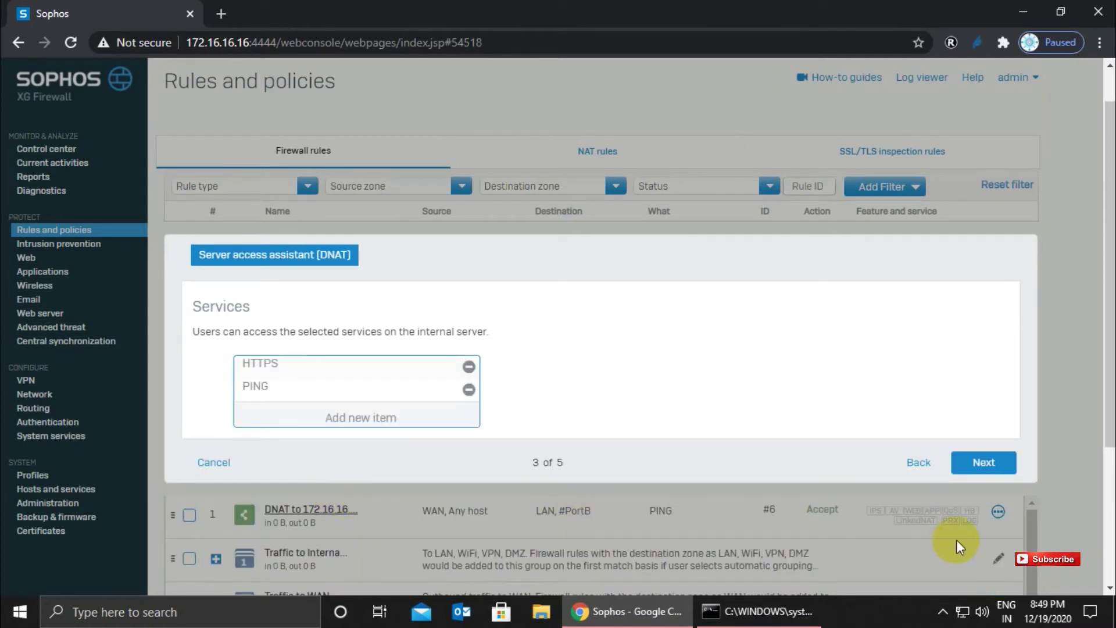
{"action": "left_click", "coordinate": [982, 459]}
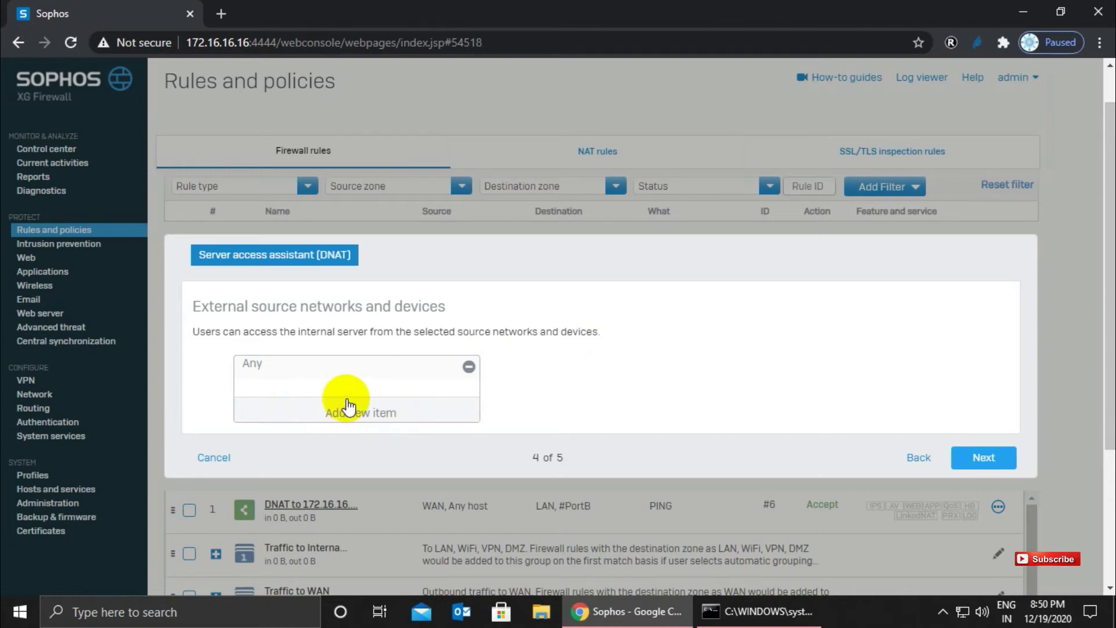
Accept Any as the external source network, review the DNAT configuration summary, and save the rules.
{"action": "left_click", "coordinate": [970, 464]}
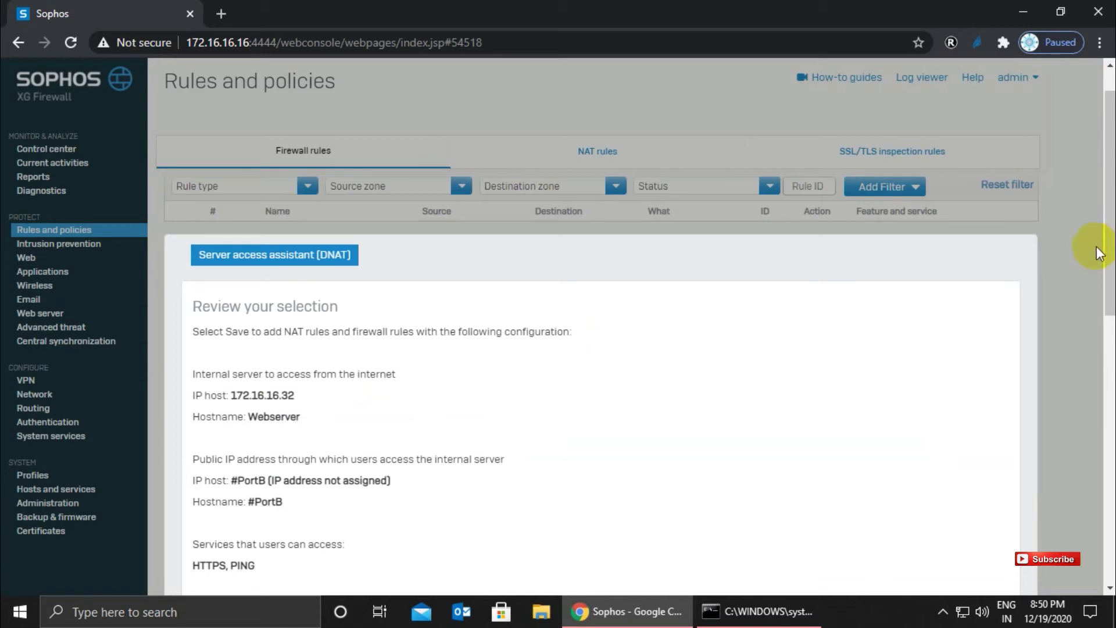
{"action": "left_click_drag", "start_coordinate": [1110, 262], "coordinate": [1110, 270]}
{"action": "scroll", "coordinate": [1112, 292], "scroll_direction": "down", "scroll_amount": 1}
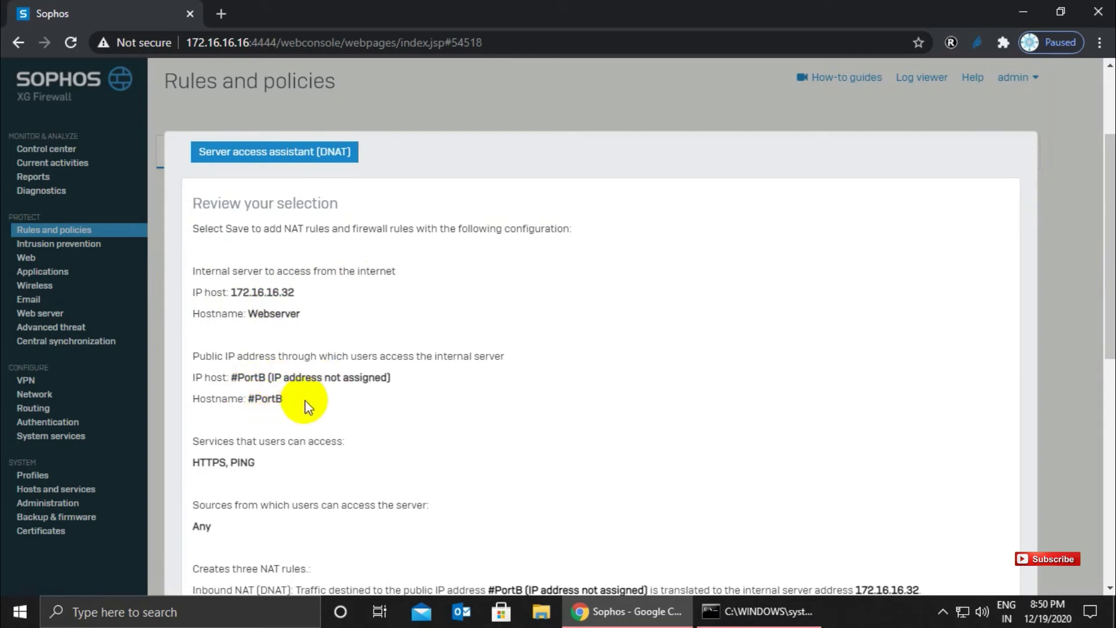
{"action": "left_click_drag", "start_coordinate": [1110, 329], "coordinate": [1110, 381]}
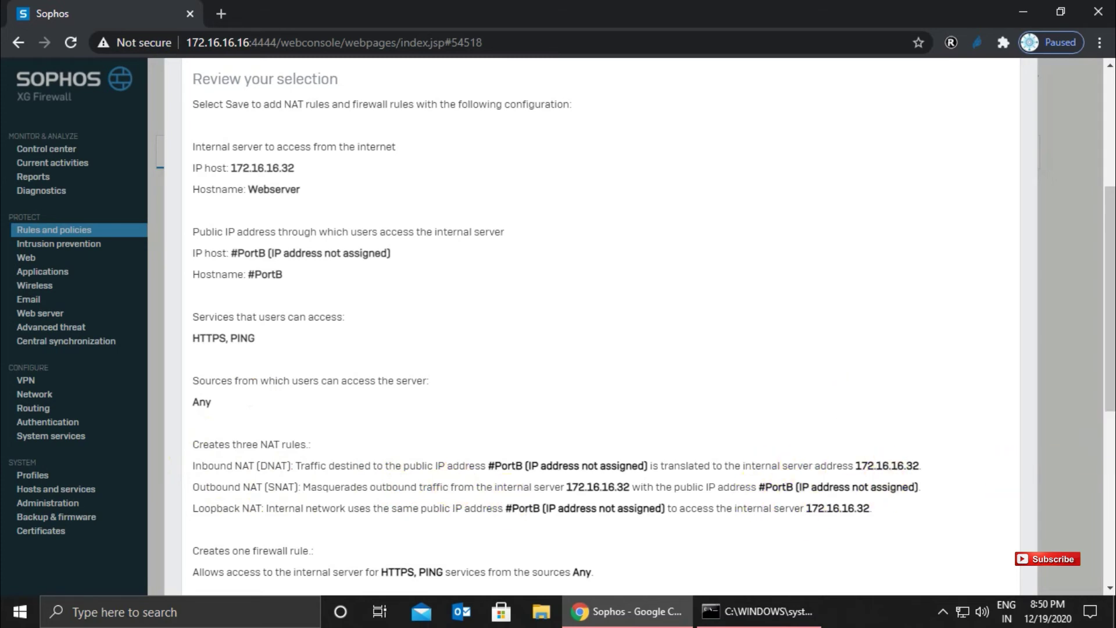
{"action": "left_click_drag", "start_coordinate": [1109, 318], "coordinate": [1109, 427]}
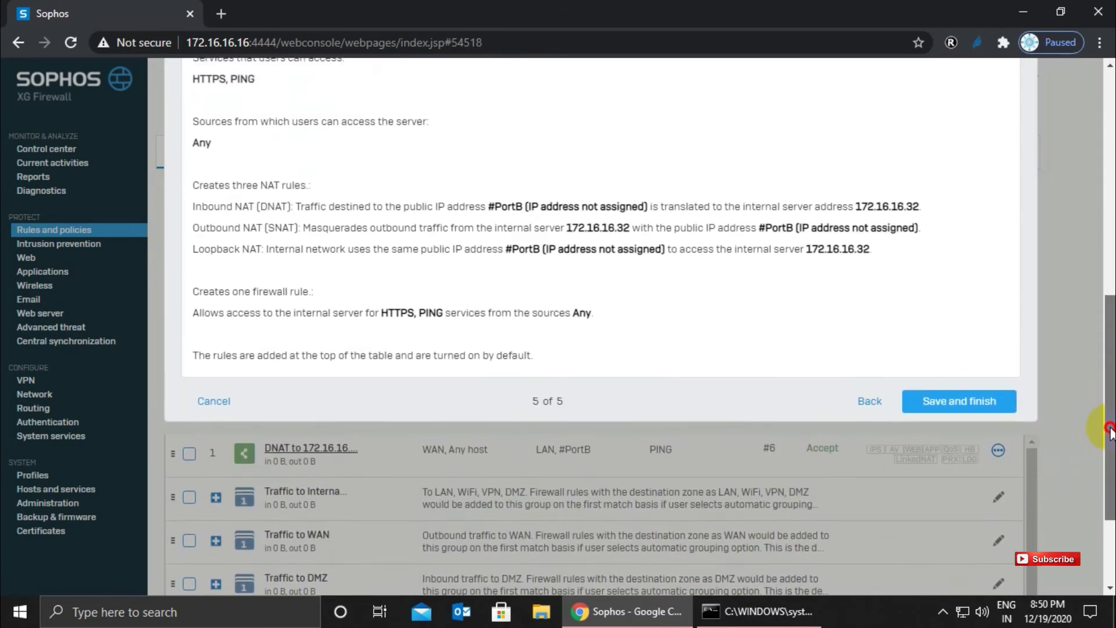
{"action": "left_click", "coordinate": [948, 407]}
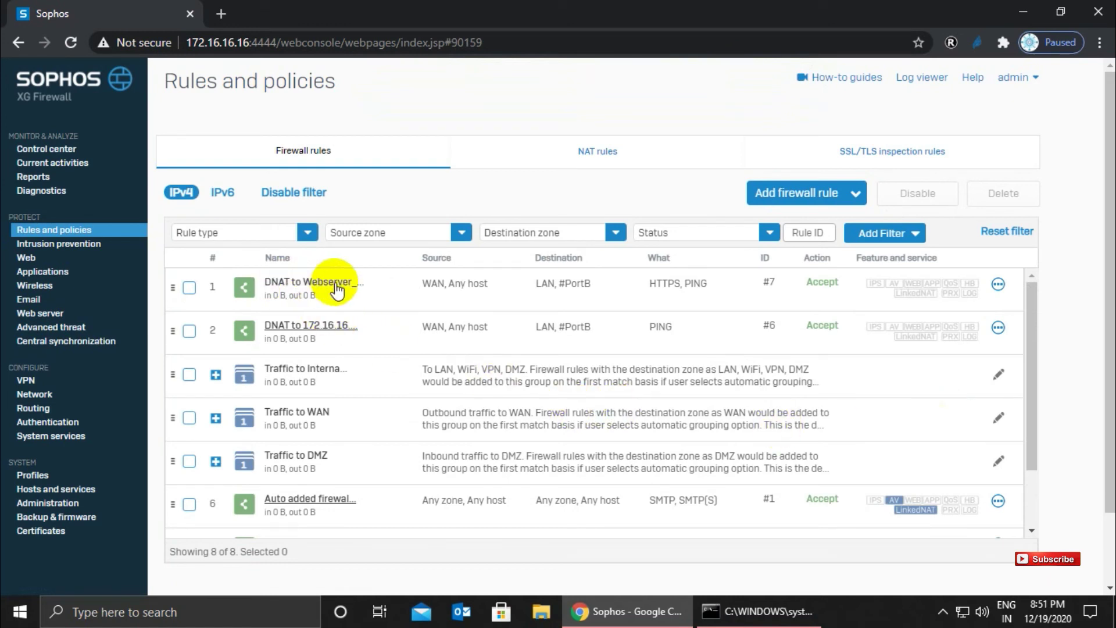
Open the new DNAT to Webserver firewall rule, examine its source, destination and services, and close it without saving.
{"action": "left_click", "coordinate": [312, 285]}
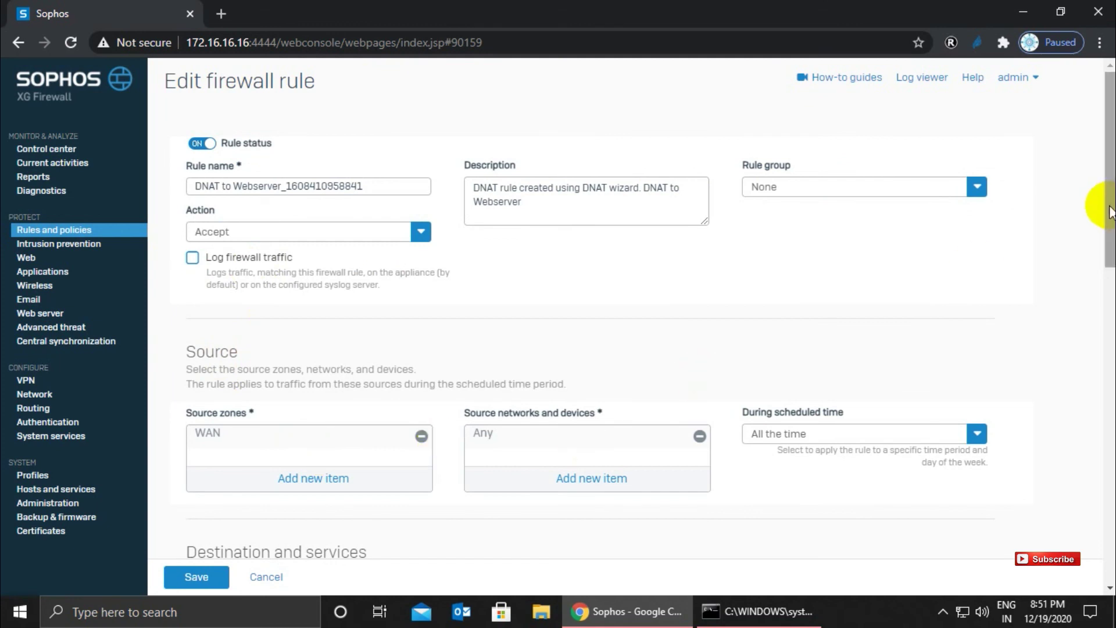
{"action": "left_click_drag", "start_coordinate": [1110, 208], "coordinate": [1098, 316]}
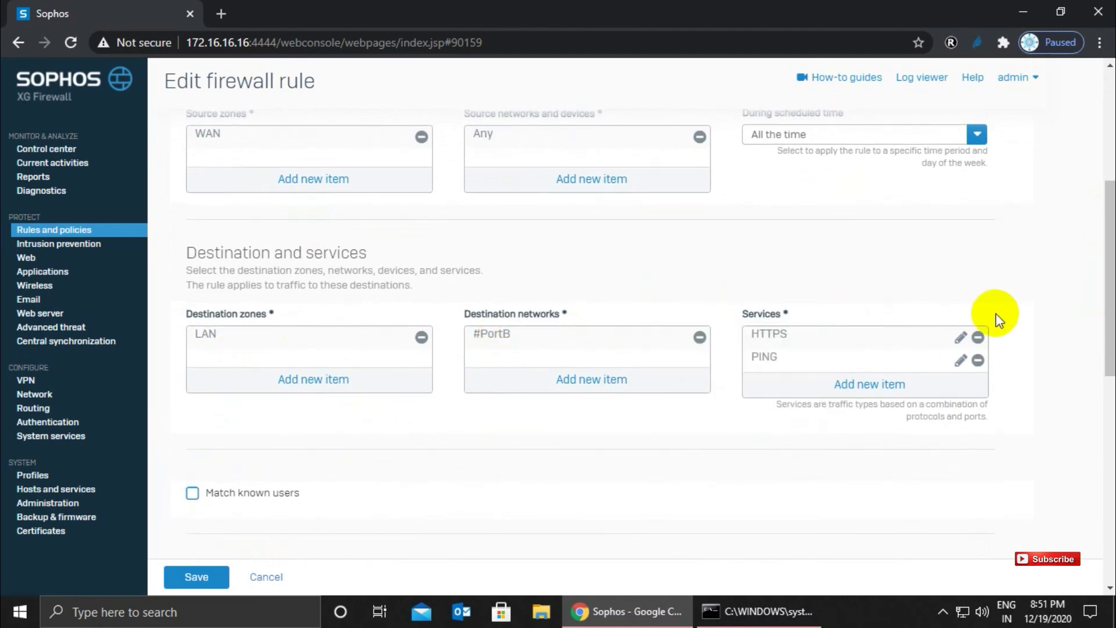
{"action": "left_click_drag", "start_coordinate": [1110, 316], "coordinate": [1110, 189]}
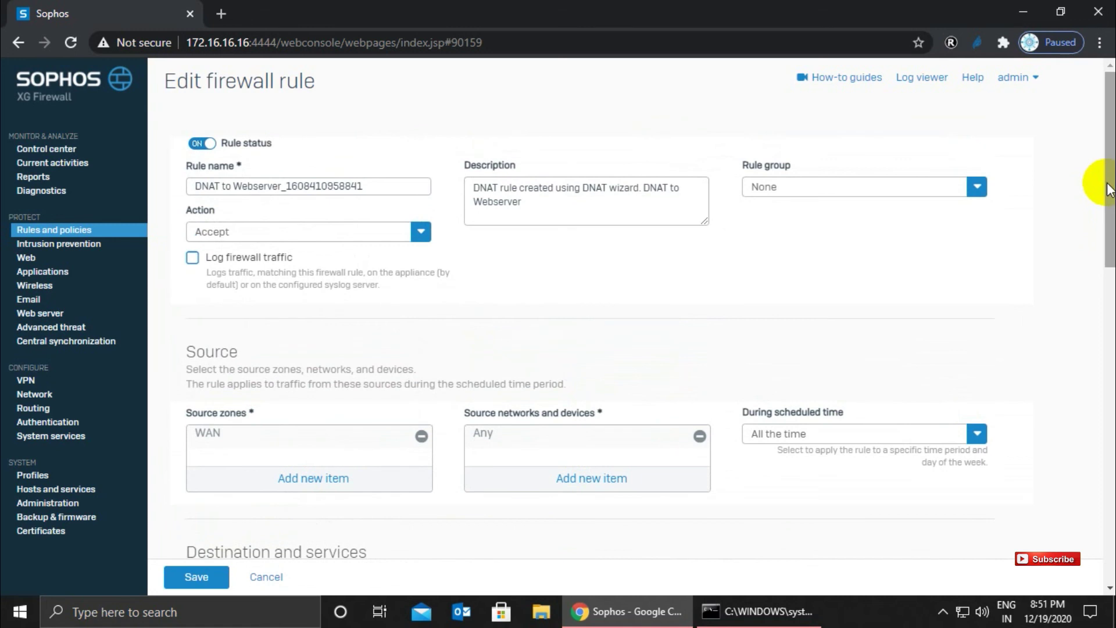
{"action": "left_click", "coordinate": [266, 577]}
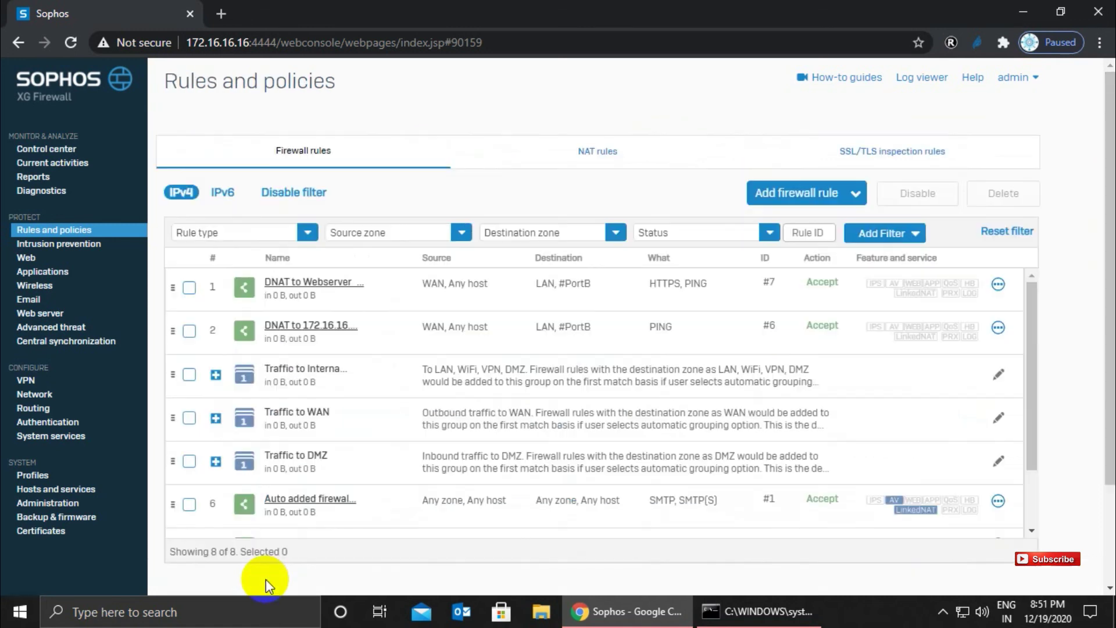